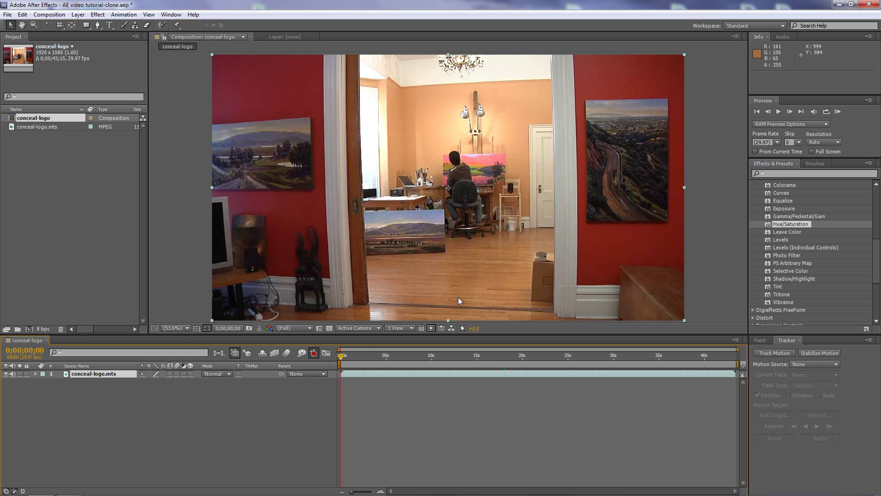
Scrub through the conceal-logo footage to examine the DUCATI shirt logo, and stop at 0;00;17;06
click(344, 356)
mouse_move(474, 358)
mouse_down()
mouse_move(519, 355)
mouse_move(508, 357)
mouse_up()
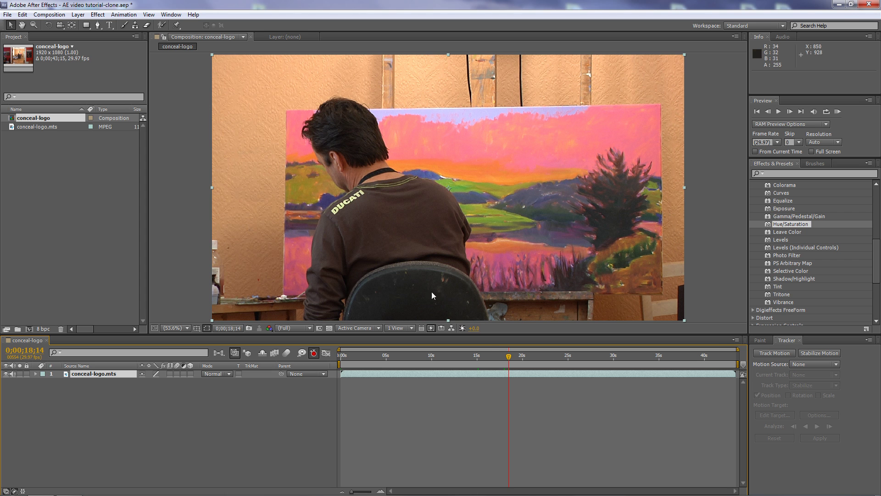
mouse_move(508, 356)
mouse_down()
mouse_move(401, 357)
mouse_move(478, 356)
mouse_up()
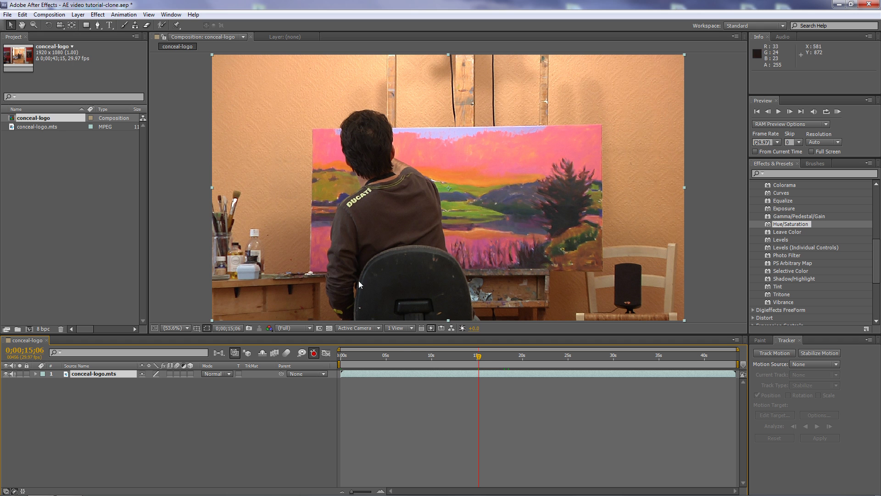
click(481, 355)
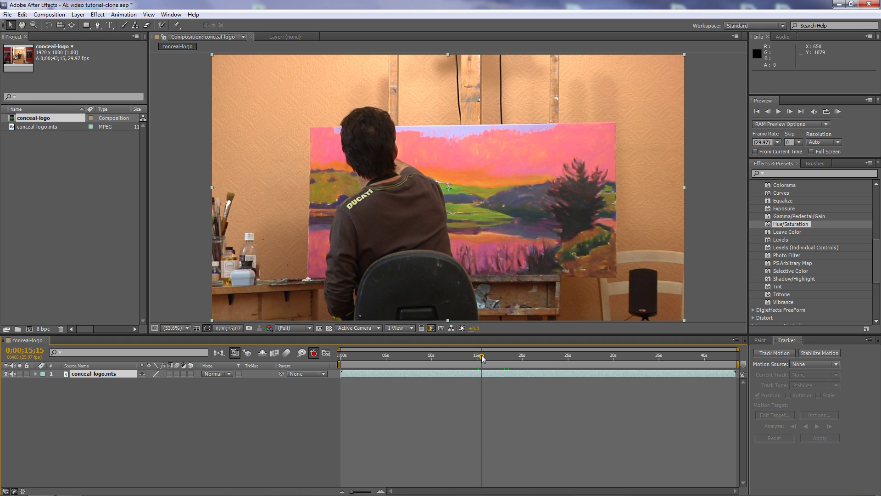
drag(481, 356, 481, 356)
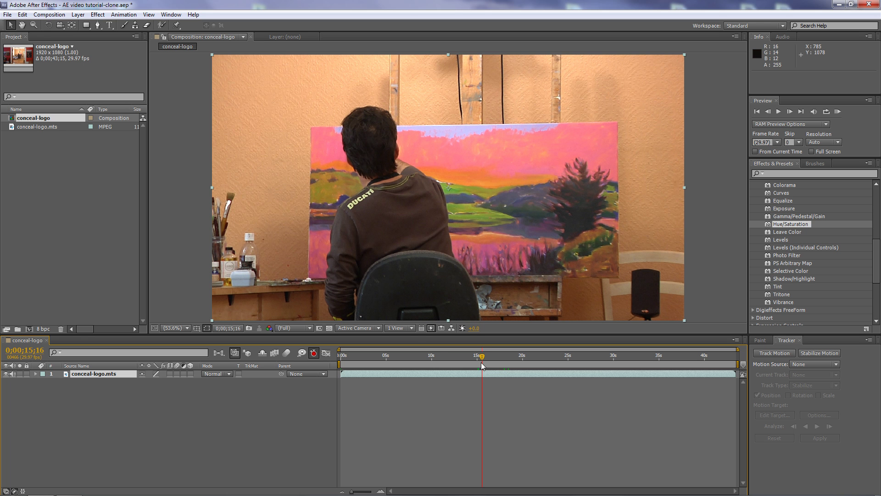
drag(480, 363, 342, 357)
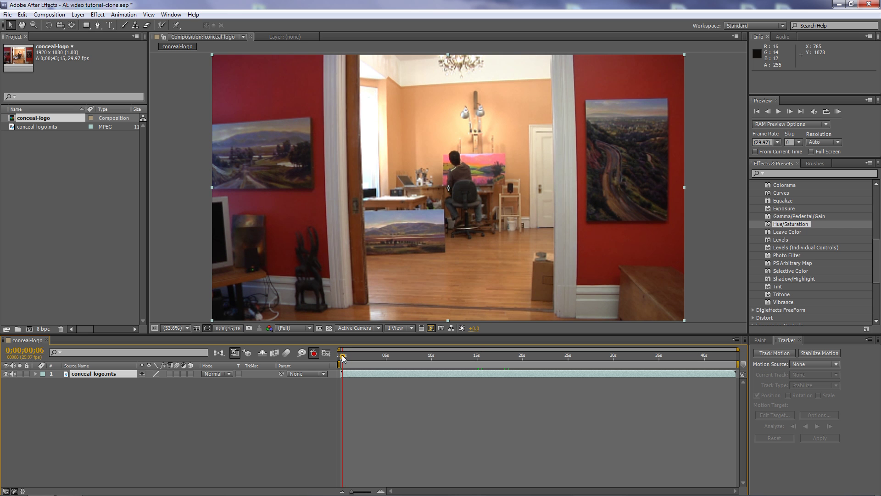
drag(347, 360, 496, 362)
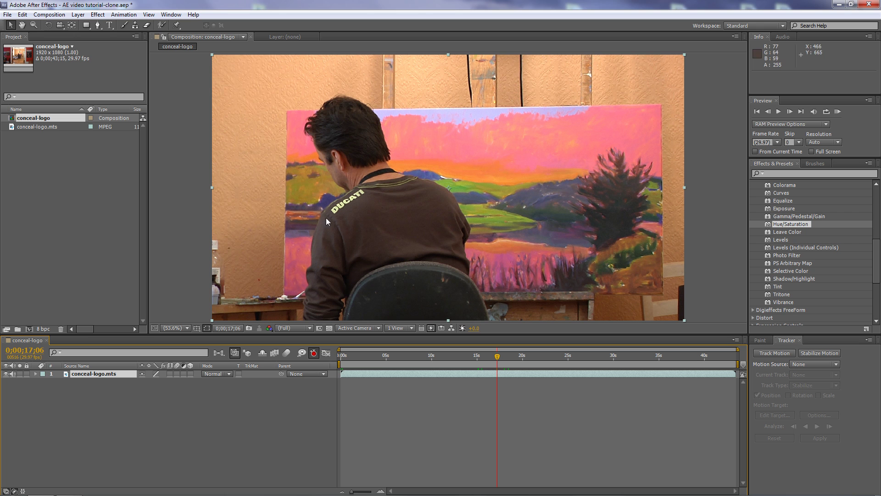
Choose the Clone Stamp tool and try it on the shirt in the composition view, dismissing the warning
click(135, 25)
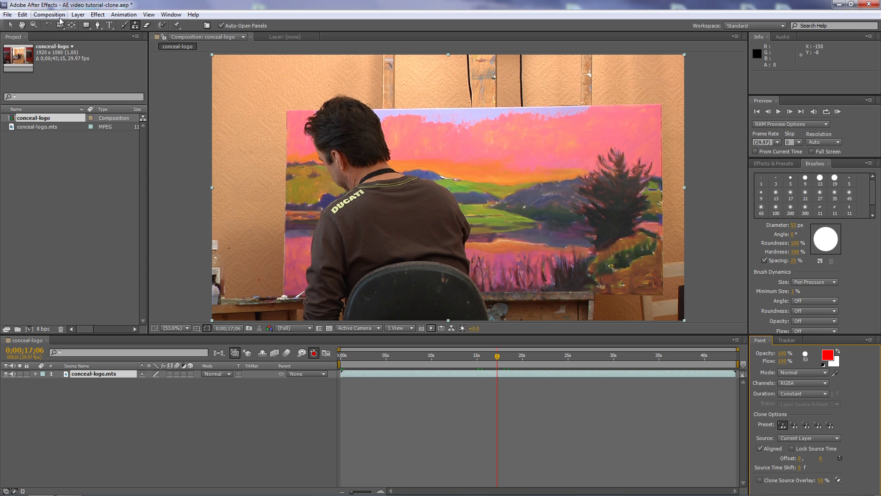
click(132, 27)
click(362, 207)
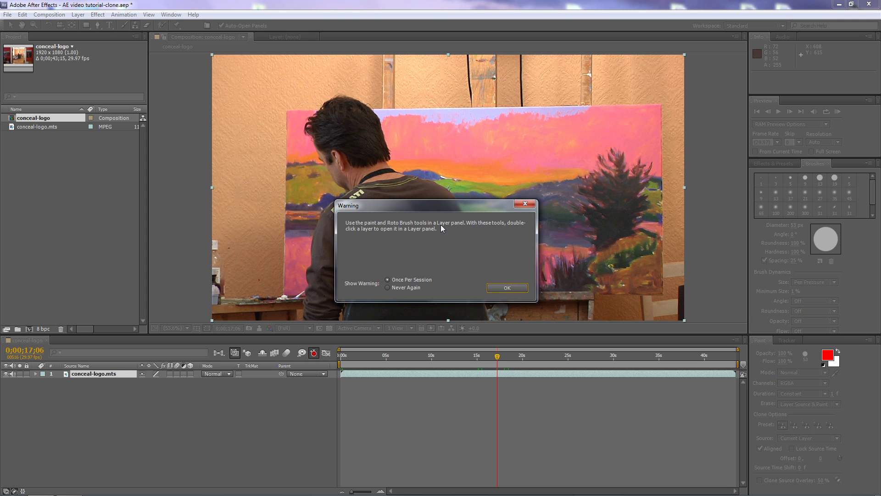
click(506, 288)
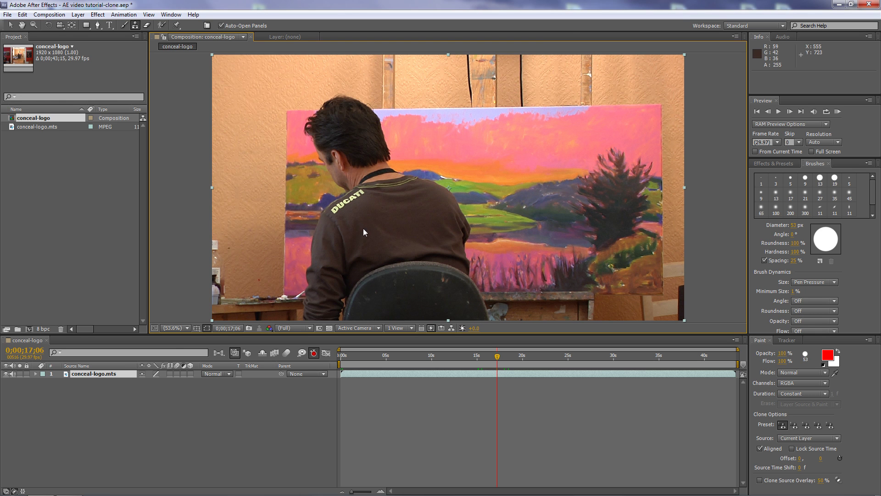
Open the conceal-logo.mts layer in its own layer view, compare it with the composition view, and stay on the layer
double_click(66, 374)
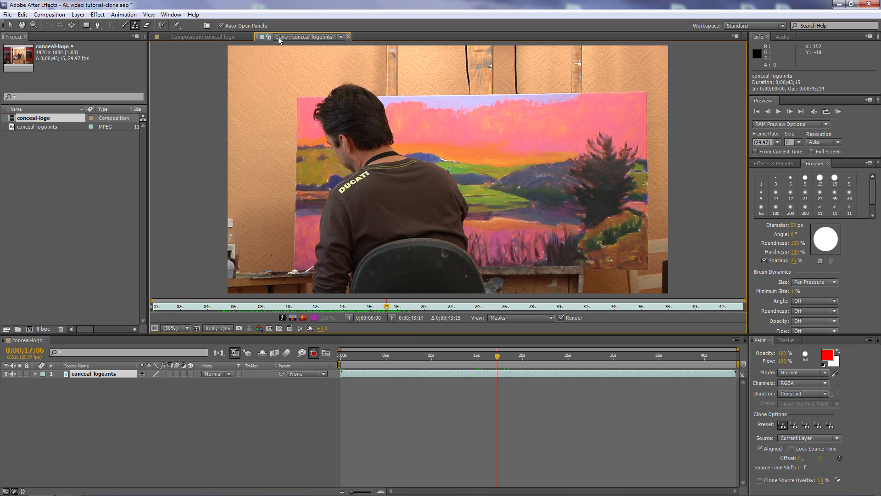
click(202, 37)
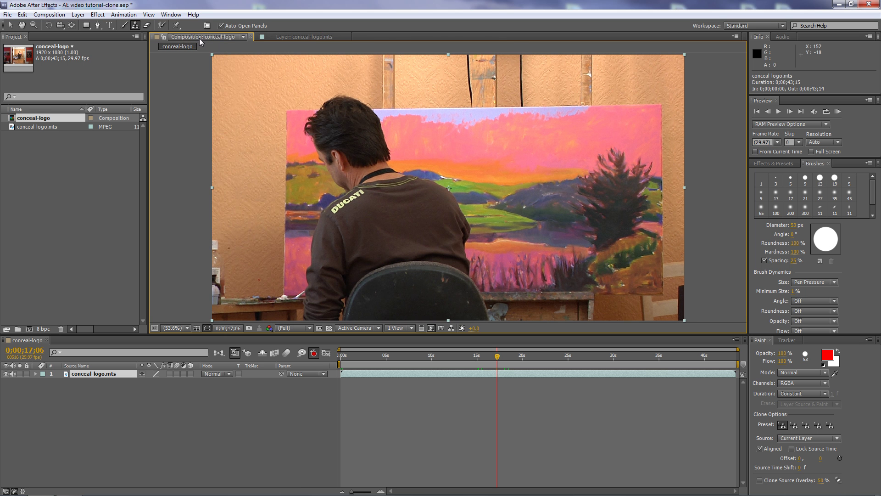
click(280, 36)
click(205, 36)
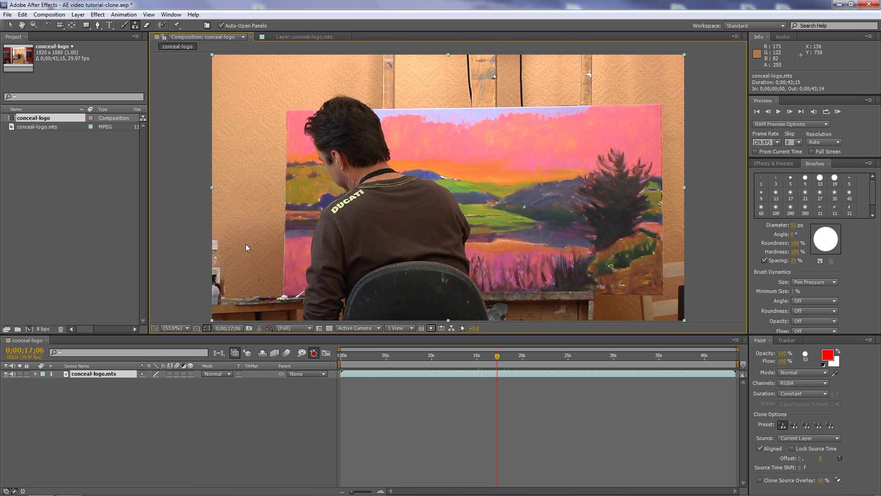
click(289, 36)
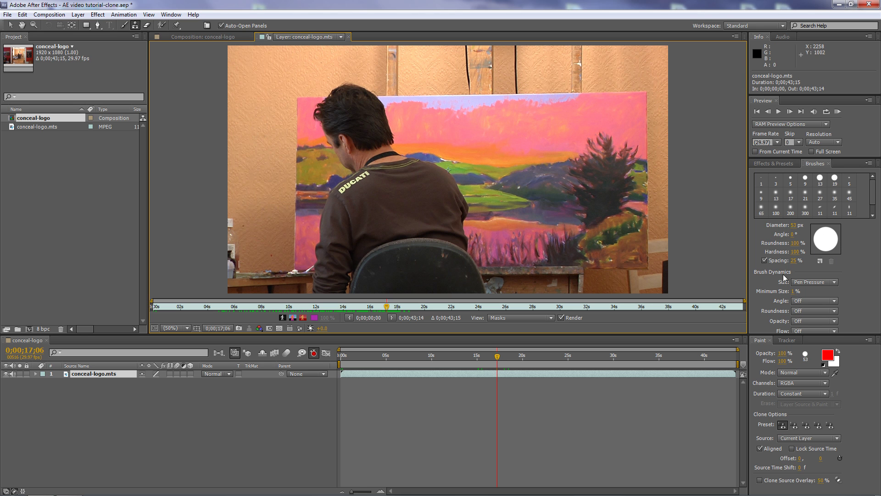
Shape the clone brush with 68 px diameter, 34° angle, 63% roundness and 64% hardness
mouse_move(794, 242)
mouse_down()
mouse_move(777, 248)
mouse_move(799, 250)
mouse_move(803, 235)
mouse_up()
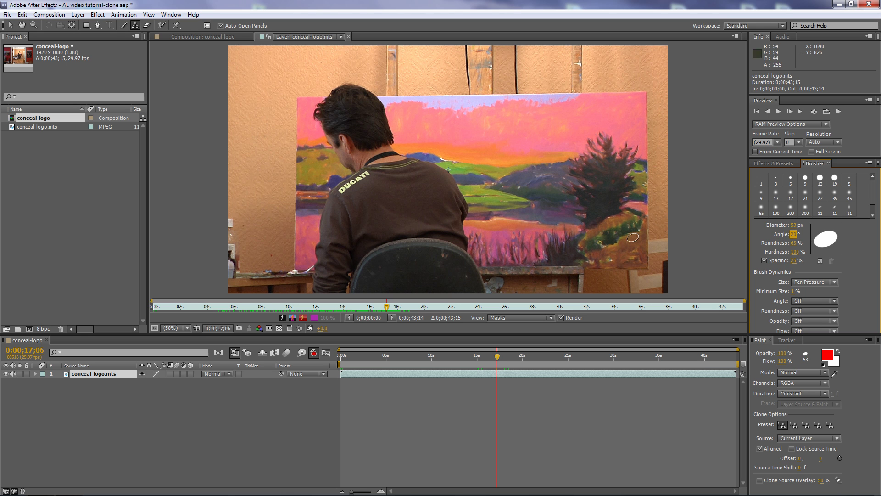
drag(793, 234, 800, 237)
drag(798, 255, 782, 254)
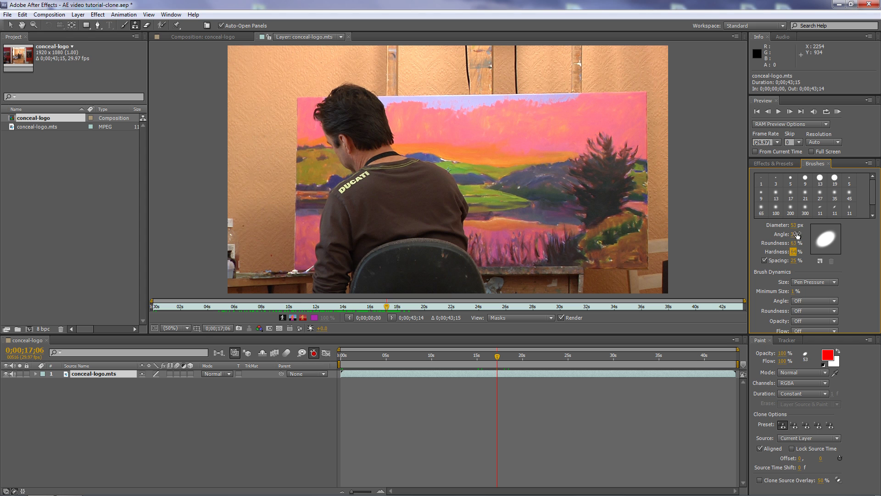
drag(793, 225, 805, 229)
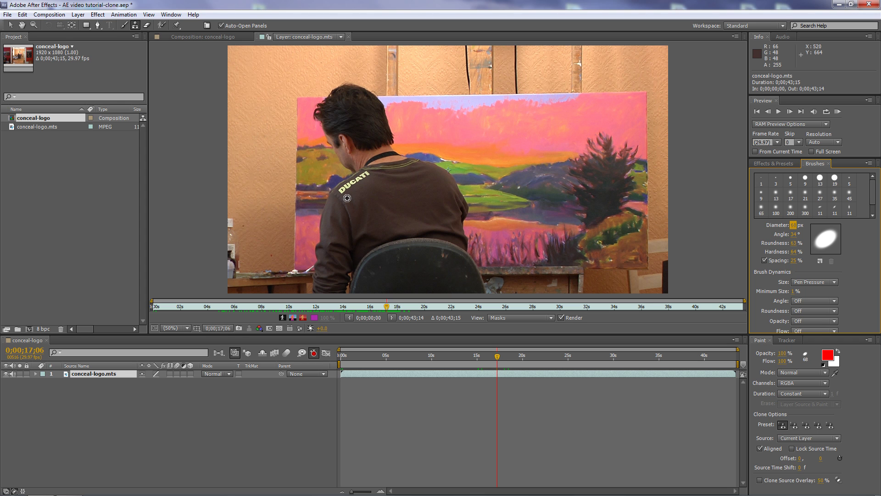
Sample the brown shirt fabric just below the DUCATI logo and clone it over the lettering
alt+click(347, 197)
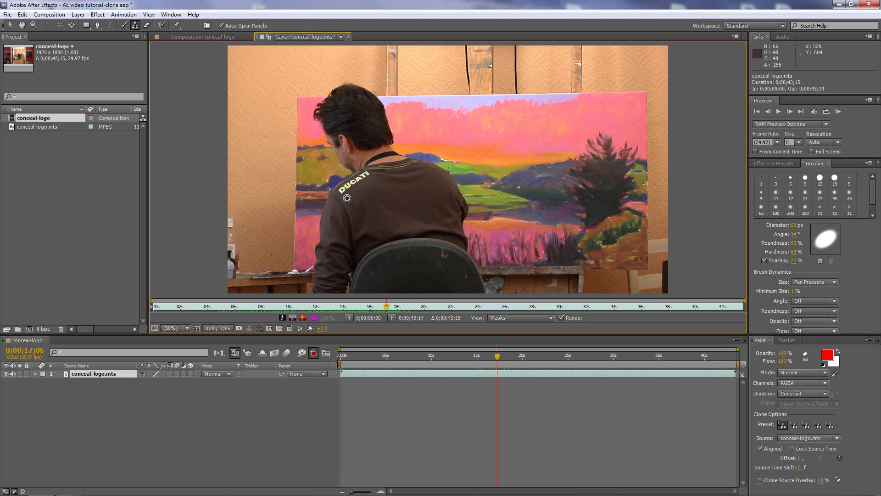
mouse_move(347, 198)
mouse_down()
mouse_move(342, 188)
mouse_move(366, 175)
mouse_move(340, 192)
mouse_up()
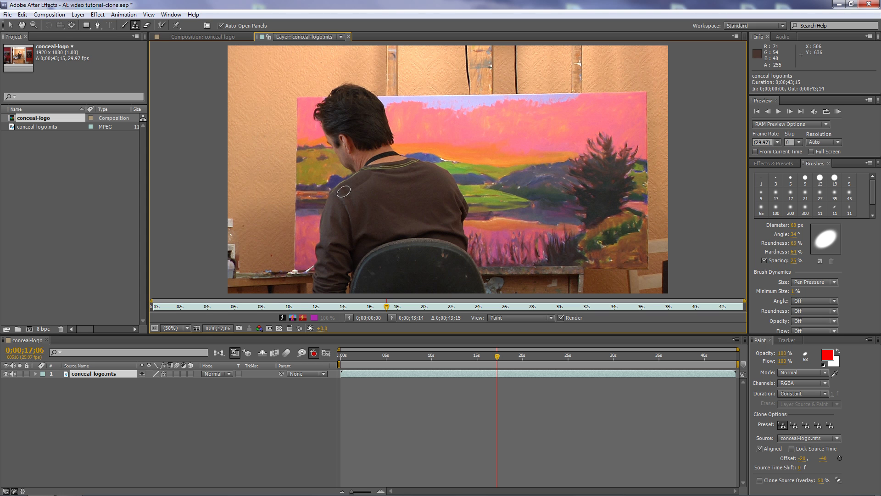
mouse_move(341, 188)
mouse_down()
mouse_move(368, 187)
mouse_move(348, 202)
mouse_move(367, 176)
mouse_up()
Reveal the clone strokes in the layer's Paint effect and undo the two newest ones
click(37, 373)
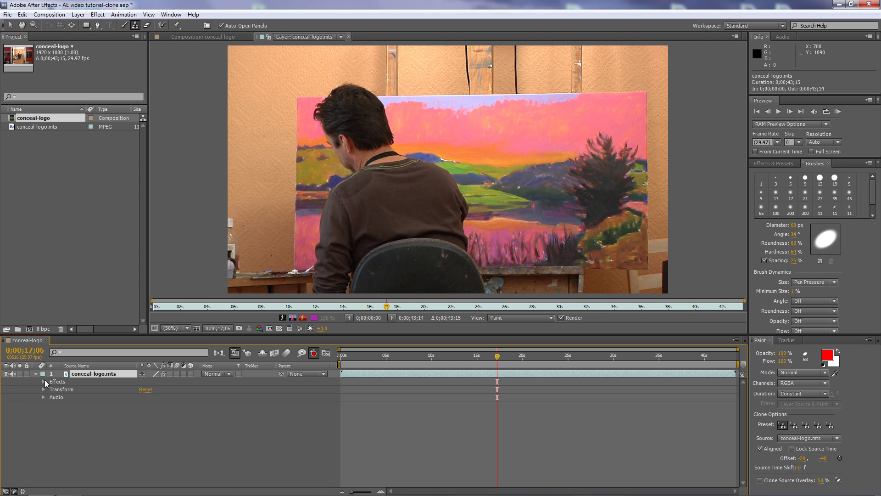
click(43, 381)
click(51, 390)
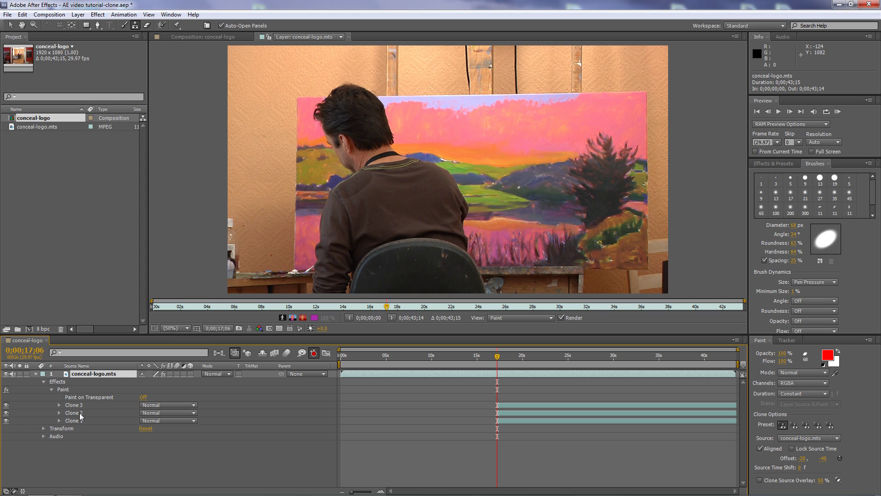
key(ctrl+z)
key(ctrl+z)
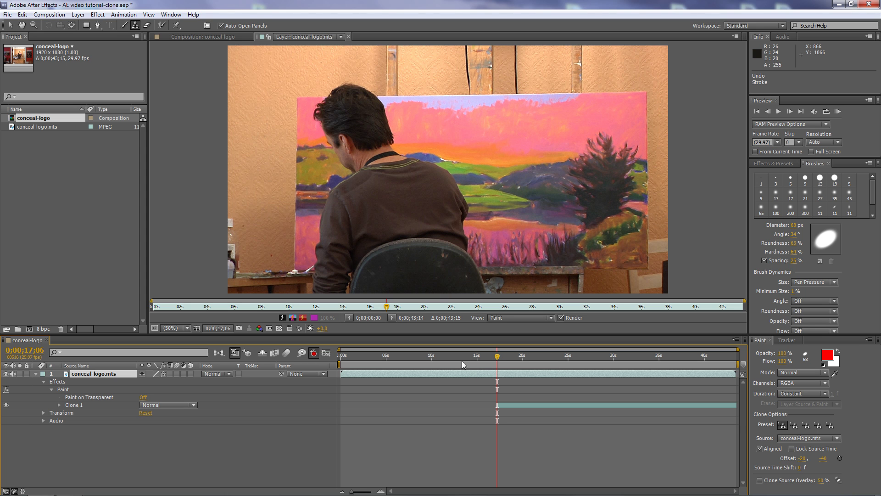
Extend the Clone 1 stroke back to the start of the timeline and scrub through the footage to check it
drag(497, 406, 339, 407)
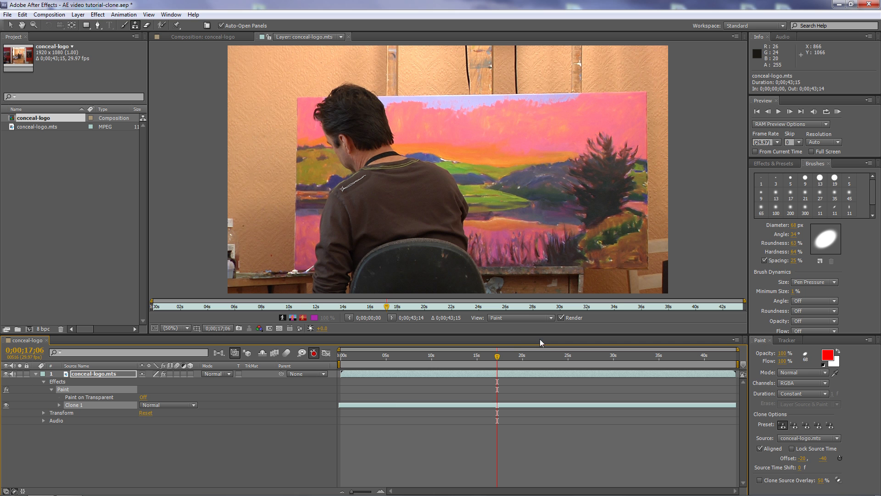
drag(497, 357, 467, 359)
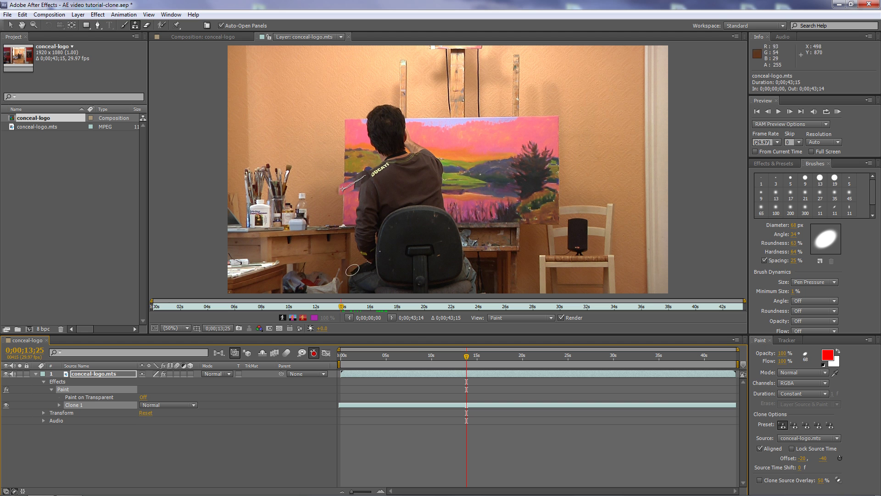
drag(467, 364, 390, 364)
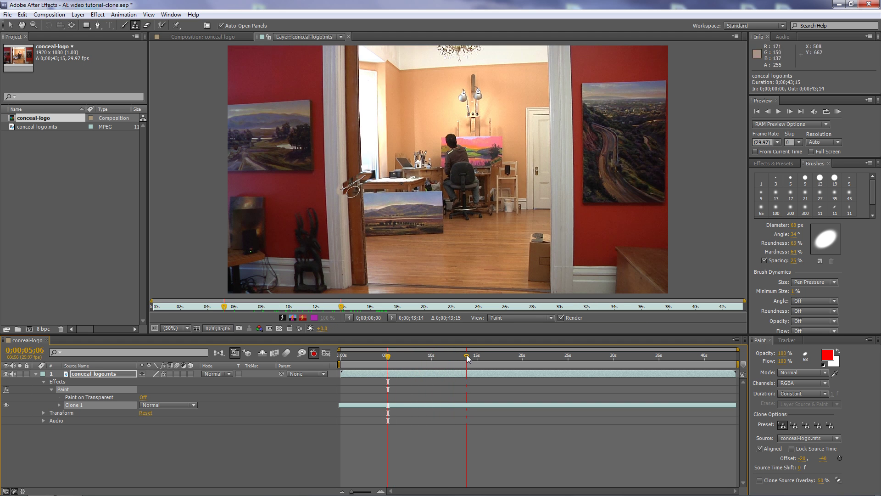
mouse_move(387, 357)
mouse_down()
mouse_move(340, 362)
mouse_move(504, 360)
mouse_up()
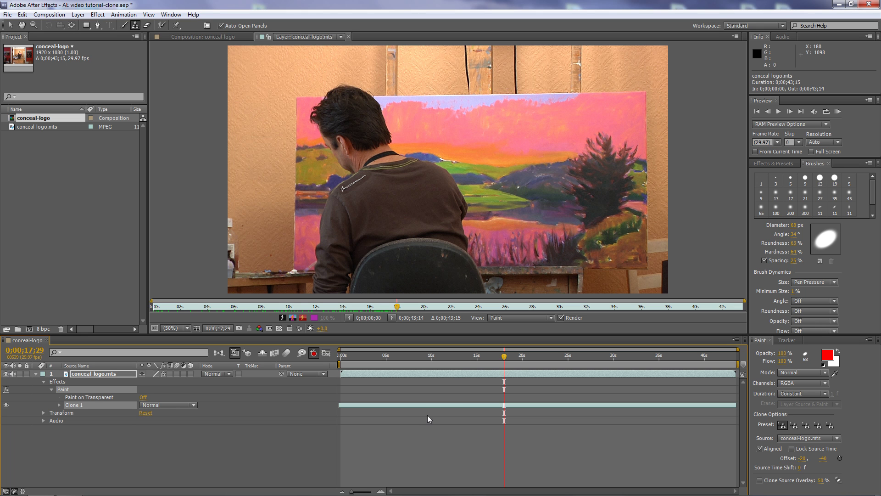
Undo the remaining clone stroke together with the layer's Paint effect
key(ctrl+z)
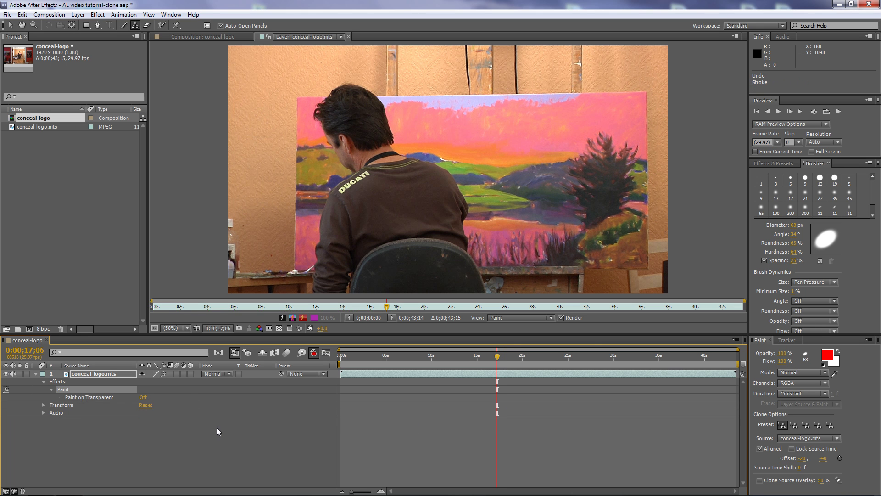
key(ctrl+z)
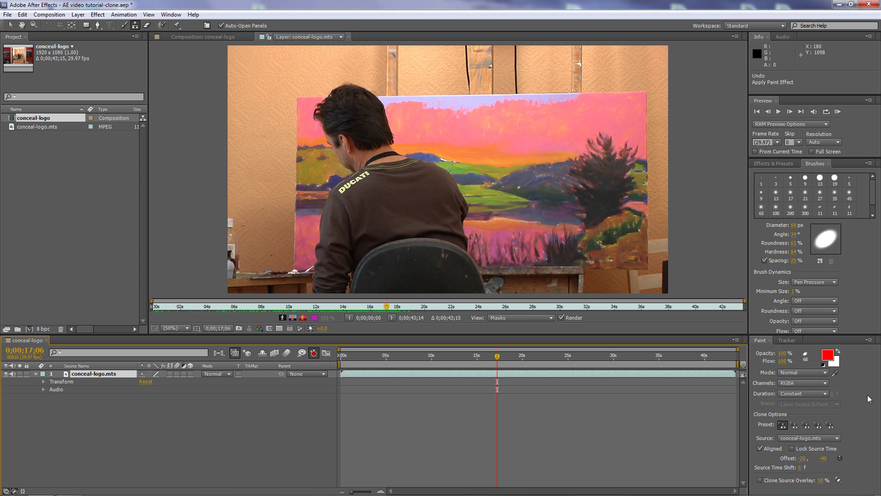
Enable Lock Source Time at frame 516, sample the shirt below the logo, and clone over the DUCATI lettering in one stroke
click(791, 449)
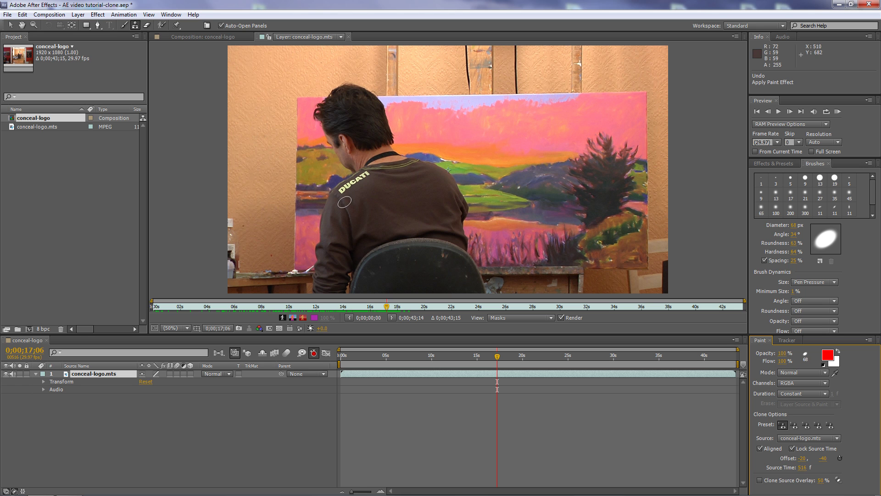
alt+click(349, 201)
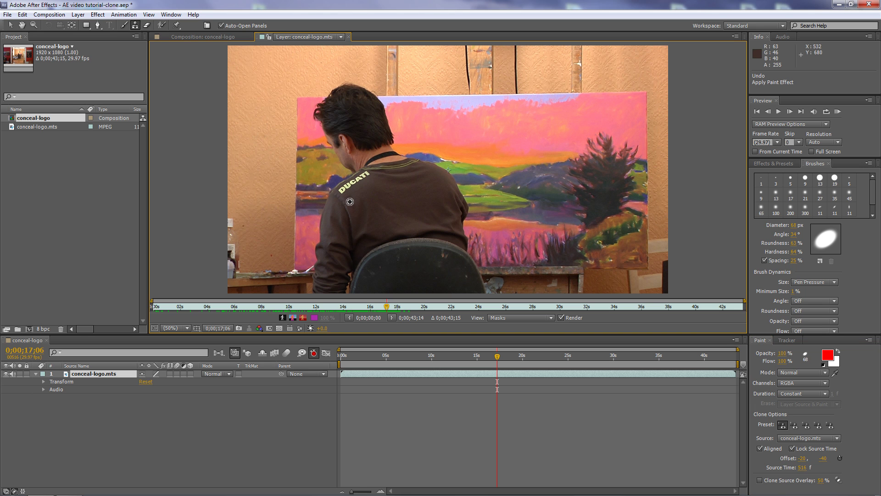
mouse_move(340, 190)
mouse_down()
mouse_move(366, 174)
mouse_move(340, 189)
mouse_up()
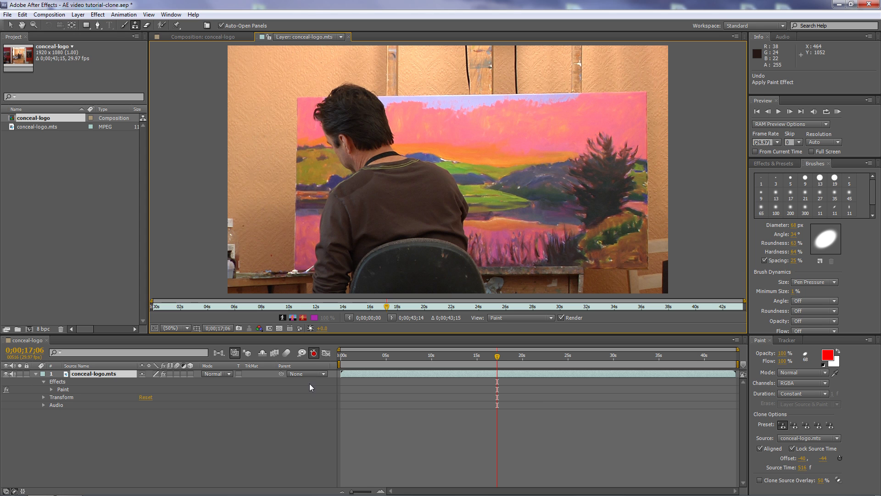
Reveal Clone 1 in the Paint effect and extend its duration bar back to the start of the timeline
click(51, 389)
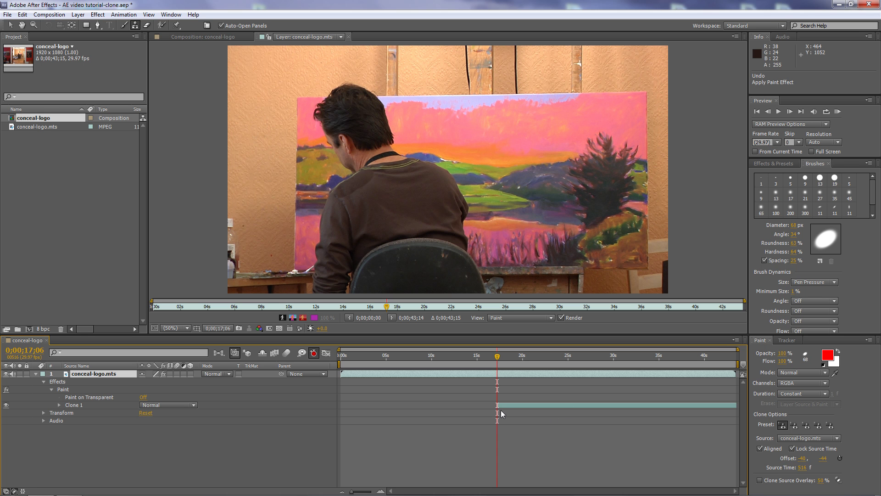
drag(496, 405, 336, 404)
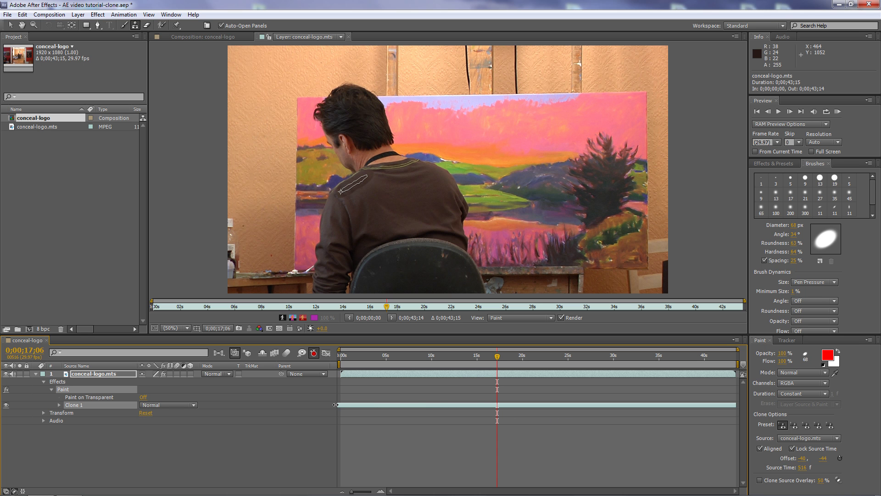
Move the playhead to 0;00;17;12 and set the layer view to None so the footage appears without paint
mouse_move(498, 355)
mouse_down()
mouse_move(387, 366)
mouse_move(498, 355)
mouse_up()
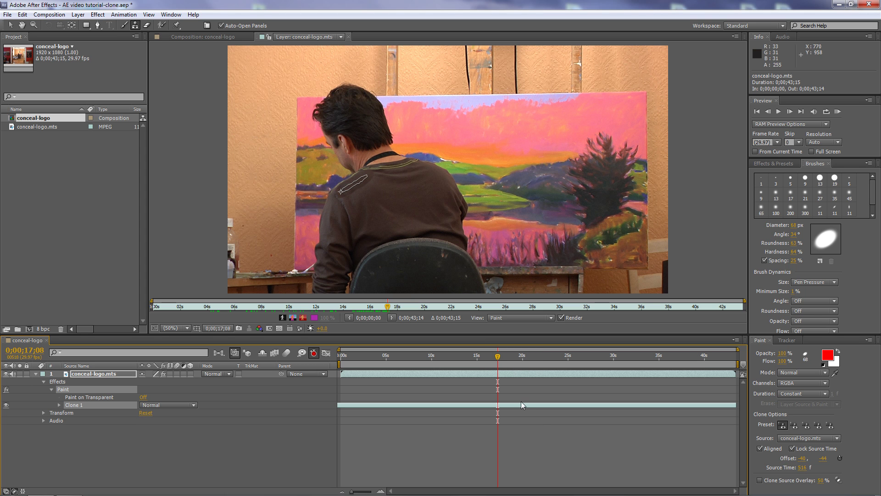
click(499, 358)
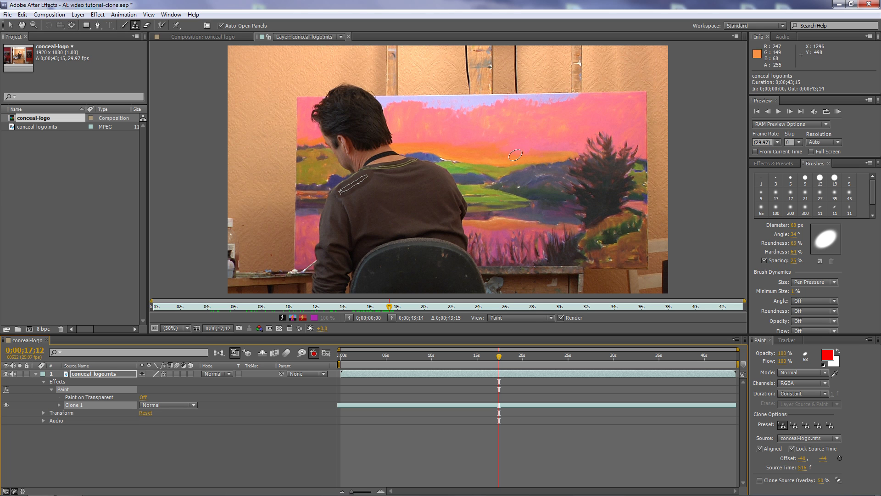
click(551, 318)
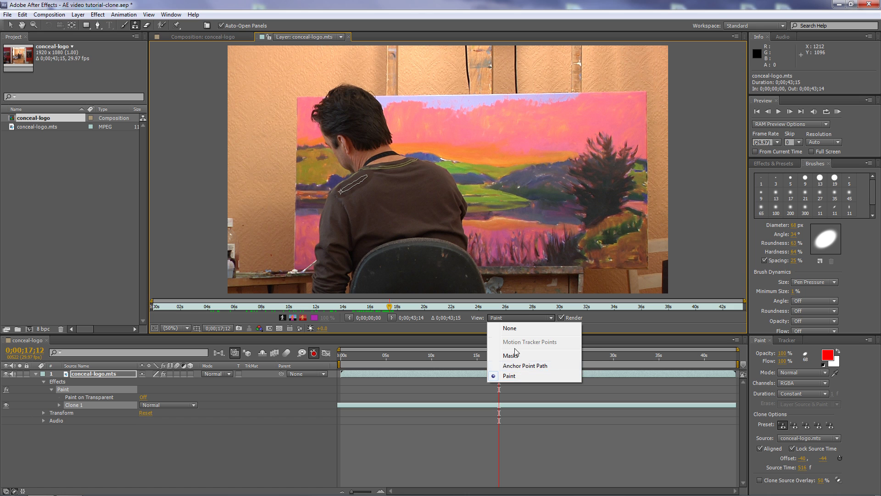
click(510, 328)
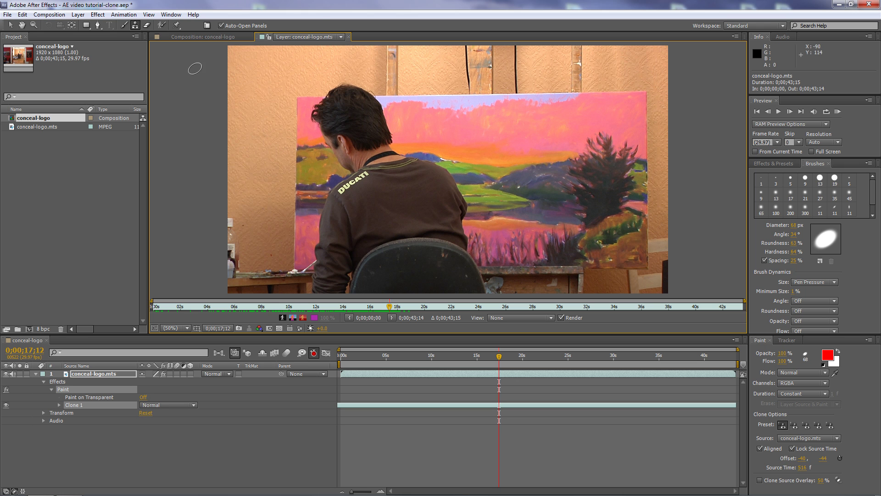
Bring up the Tracker controls and add a Track Motion tracker to the conceal-logo.mts layer
click(172, 14)
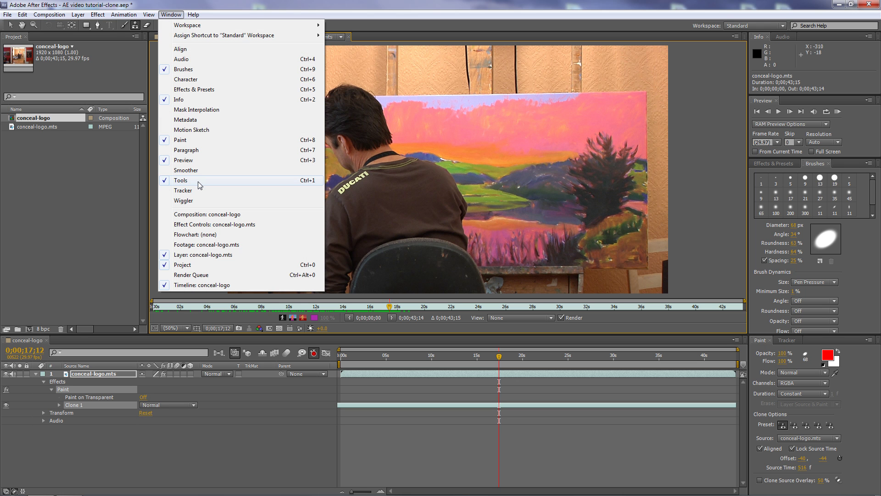
click(792, 342)
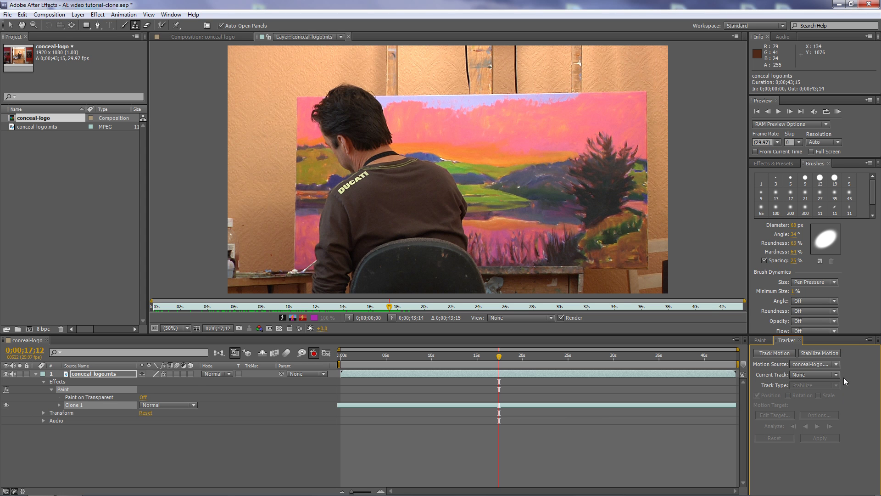
click(773, 352)
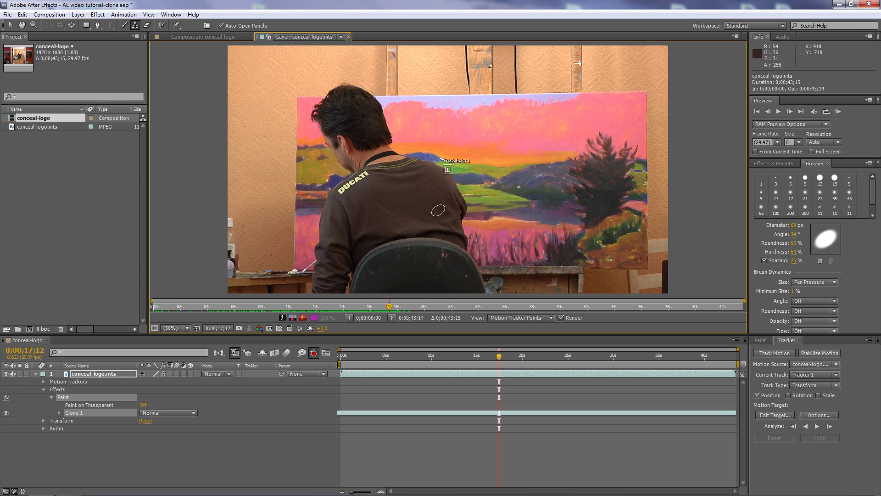
Place Track Point 1 on the C of the DUCATI logo, enlarging its search region around the whole word and its feature region slightly
click(12, 27)
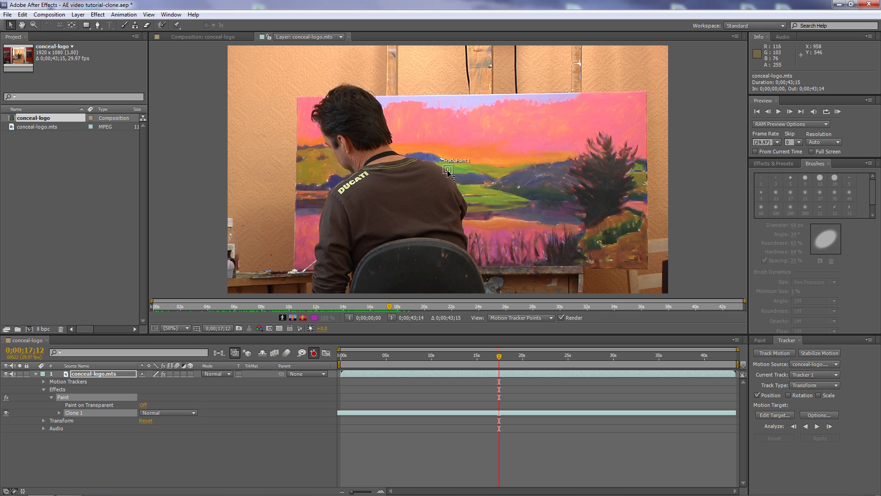
scroll(448, 172, up, 2)
scroll(448, 171, up, 1)
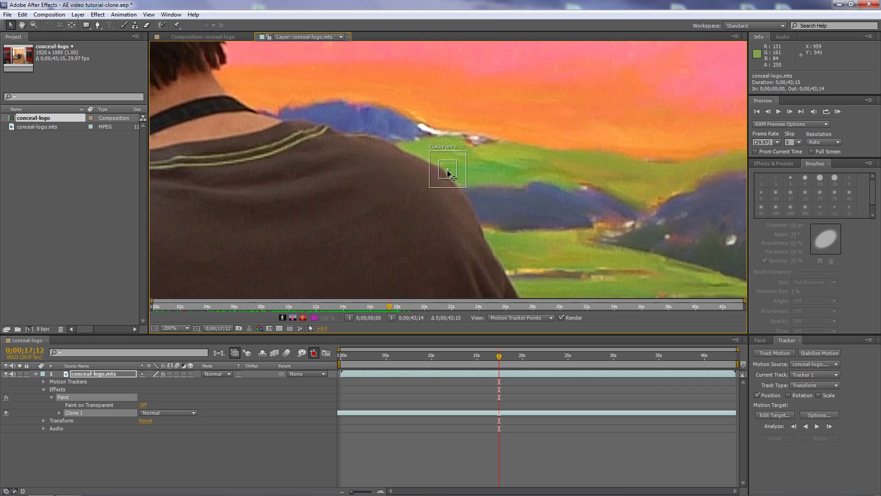
key(h)
drag(294, 235, 491, 211)
key(v)
drag(665, 166, 279, 213)
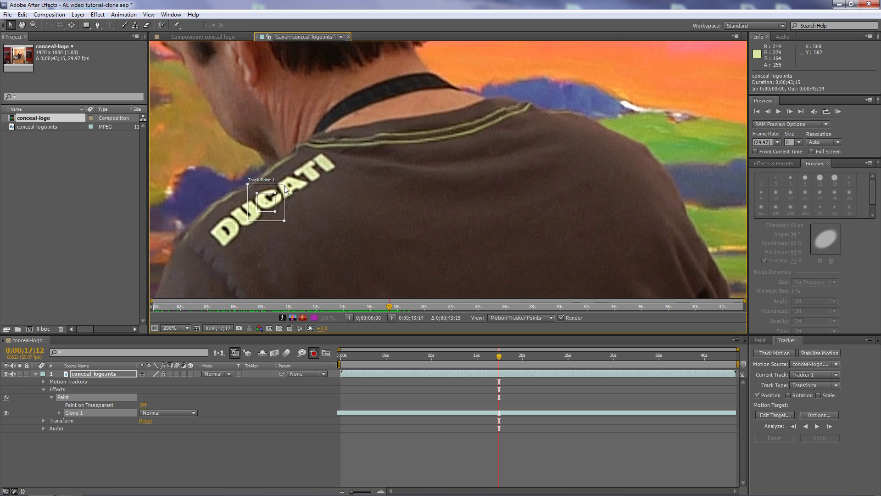
drag(284, 185, 340, 149)
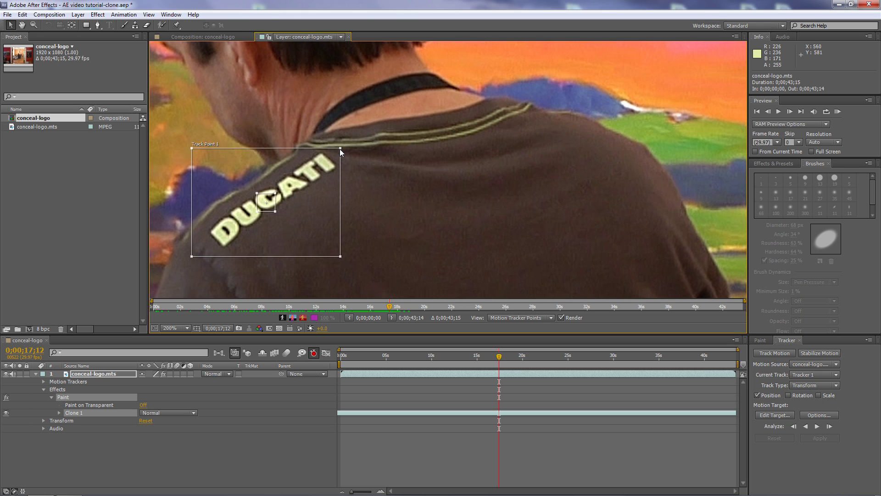
drag(276, 193, 280, 191)
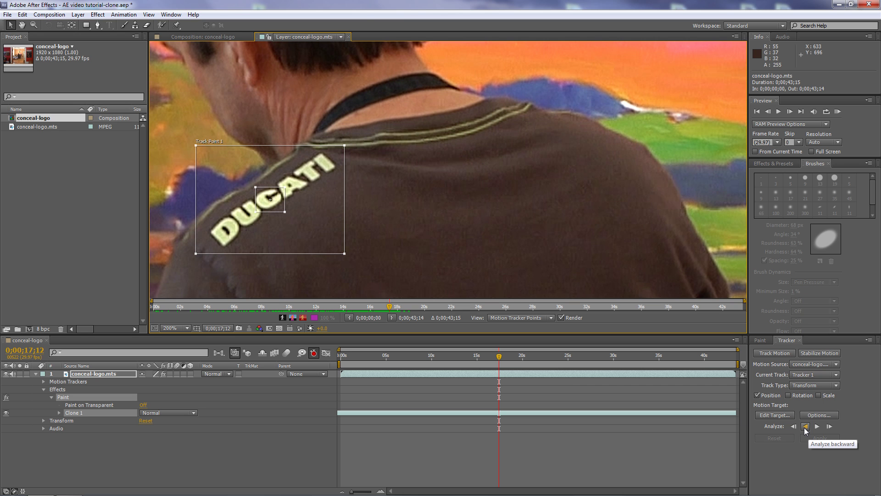
Analyze the logo's motion backward from 0;00;17;12
click(177, 327)
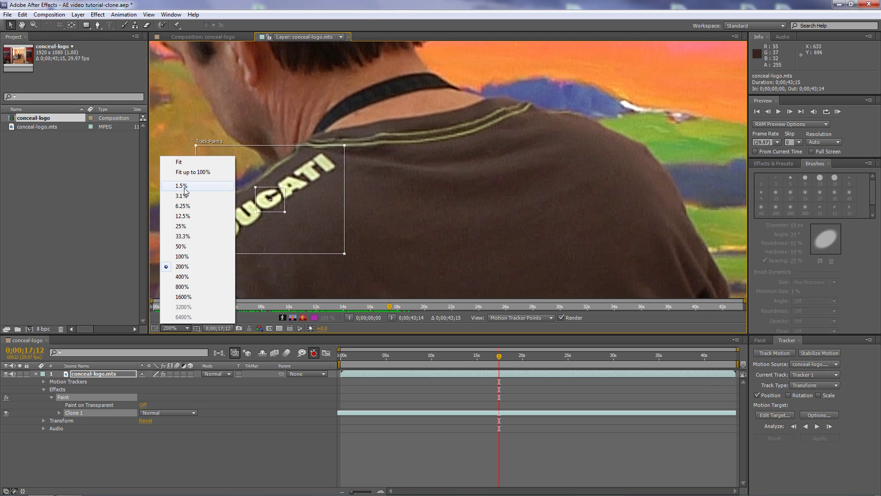
click(182, 161)
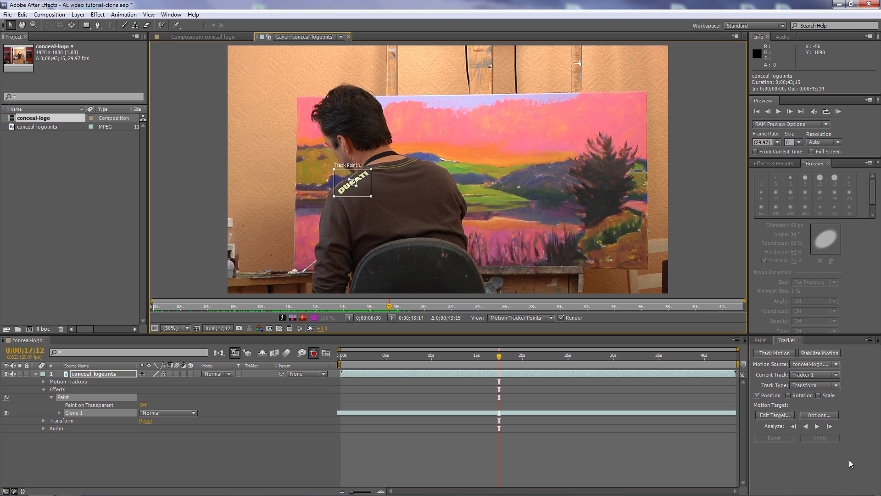
click(807, 426)
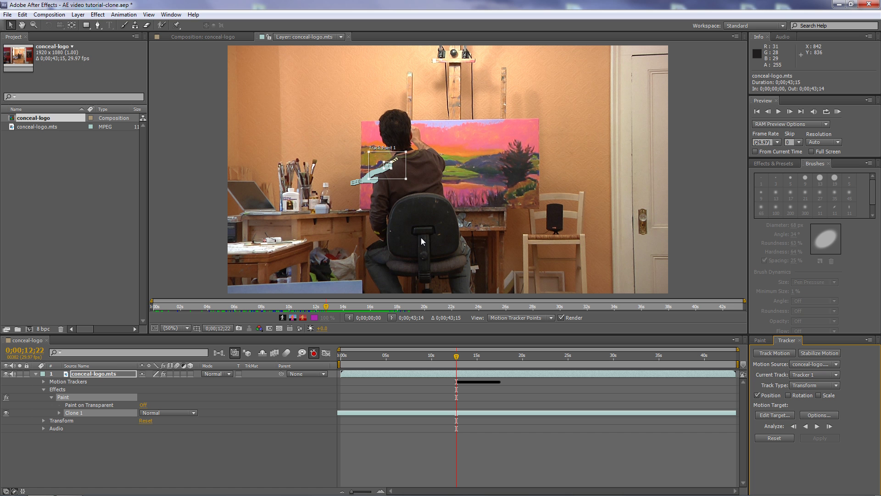
At 0;00;13;04, shrink the track point's search and feature regions to fit the smaller logo and analyze backward to 0;00;03;22
drag(456, 356, 460, 359)
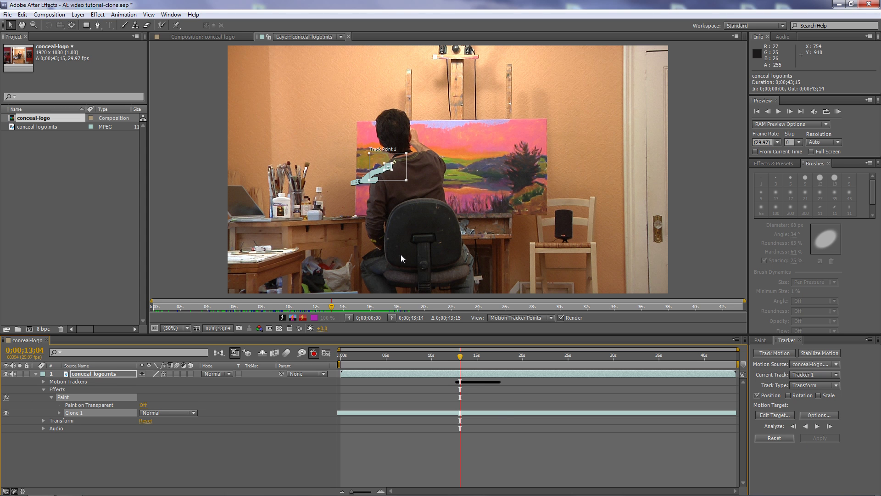
scroll(401, 258, up, 6)
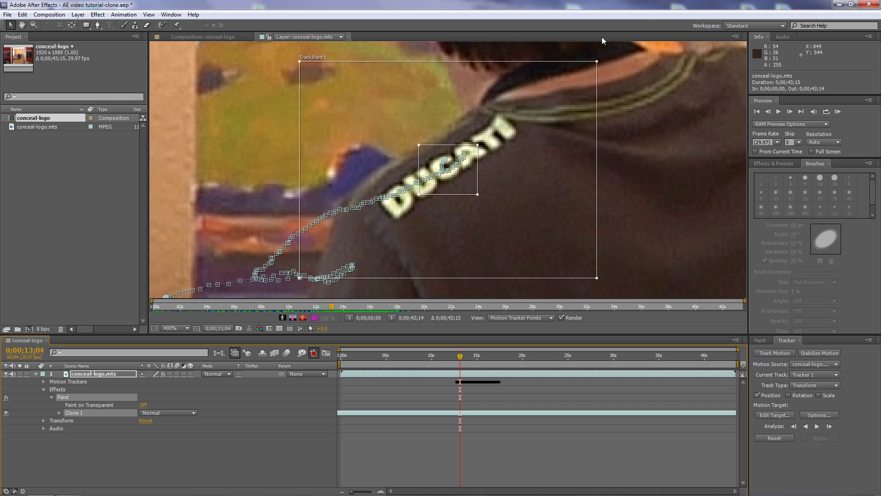
drag(597, 63, 527, 107)
drag(477, 146, 454, 177)
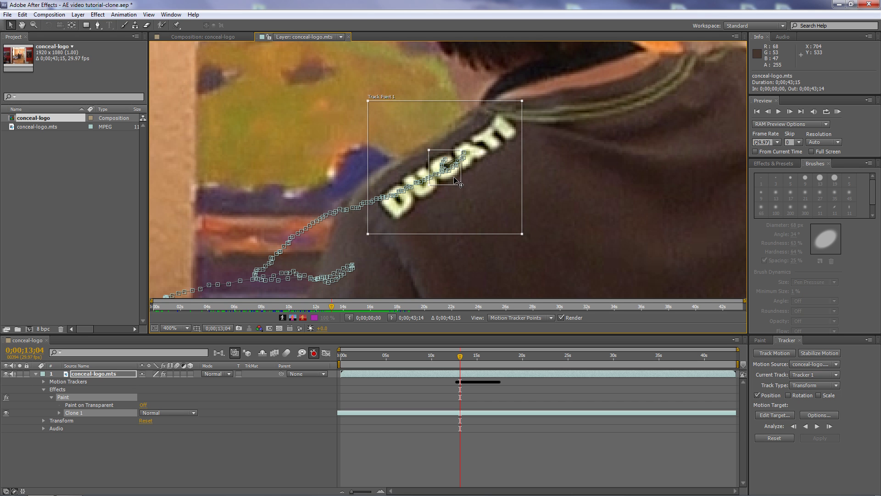
click(805, 427)
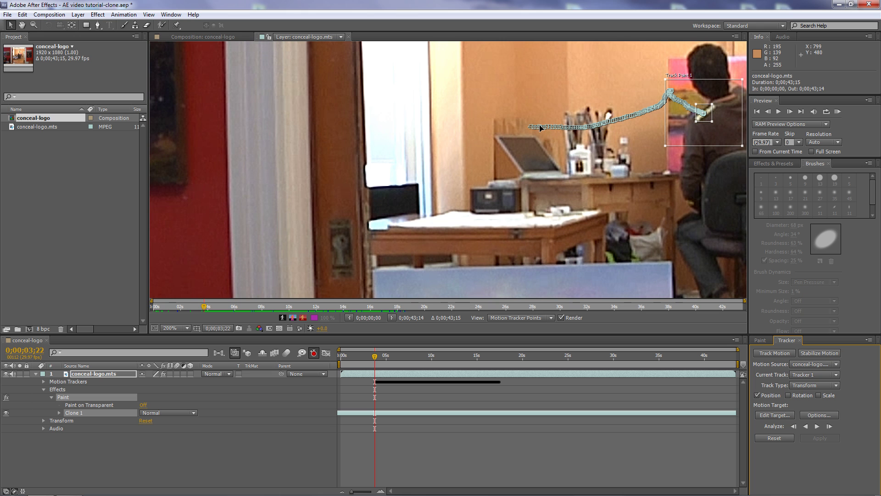
Check the motion target options for Tracker 1 and dismiss them without applying anything
click(772, 414)
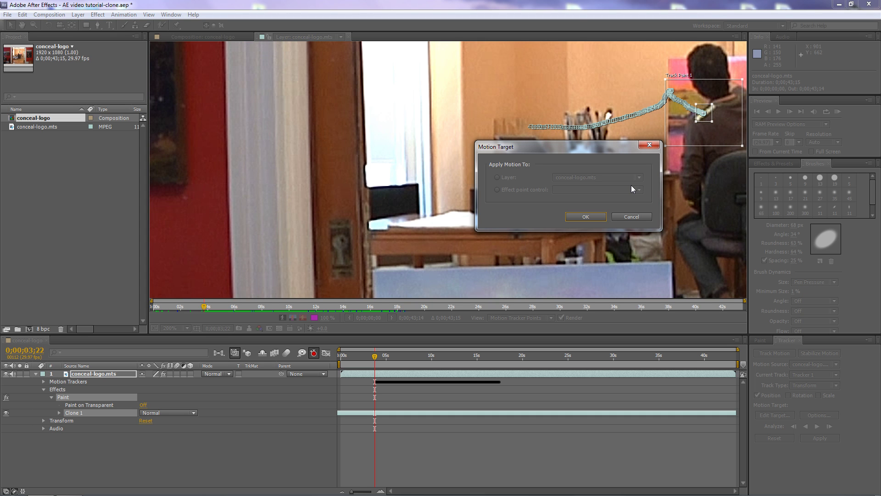
click(637, 216)
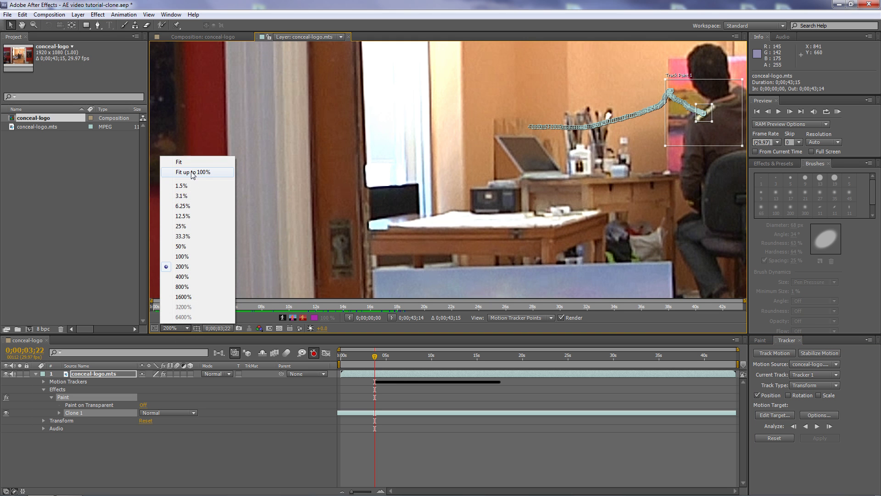
click(189, 164)
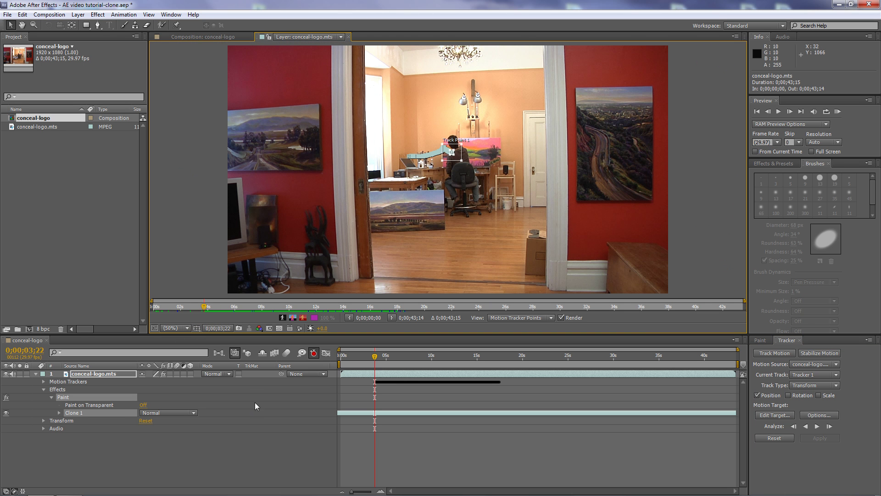
Expand Tracker 1 down to Track Point 1 and copy its Feature Center keyframes
click(44, 381)
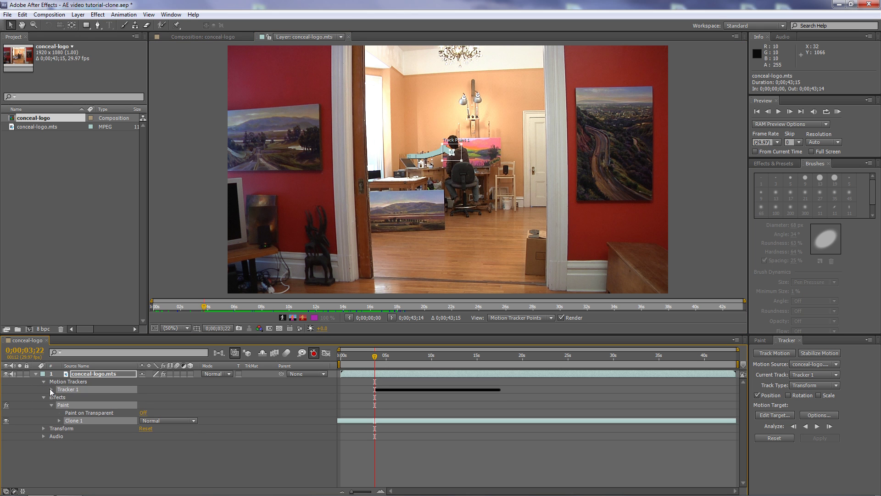
click(51, 389)
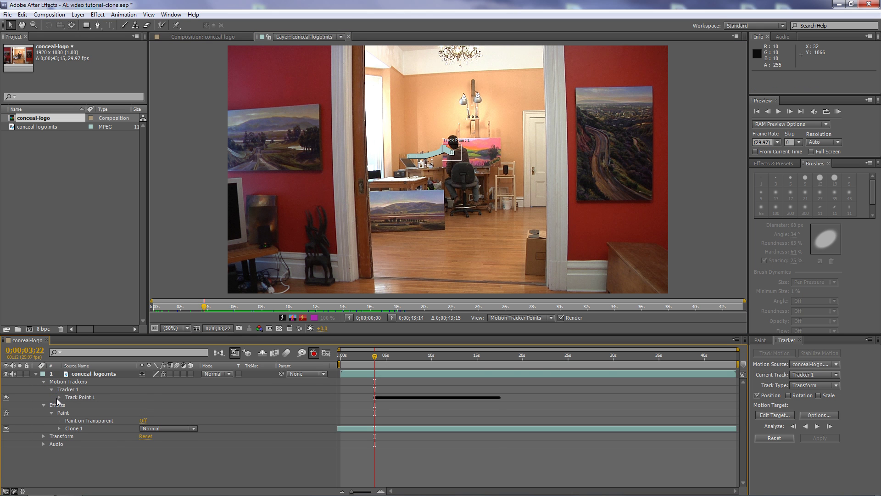
click(58, 397)
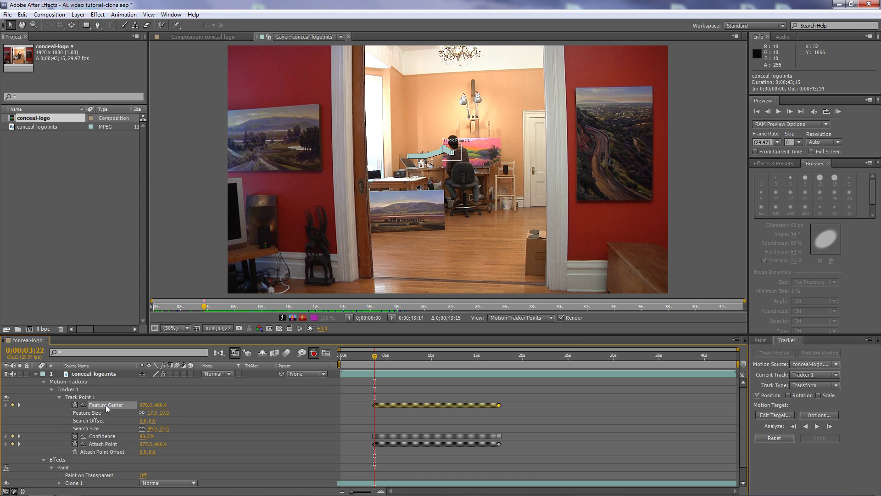
click(105, 405)
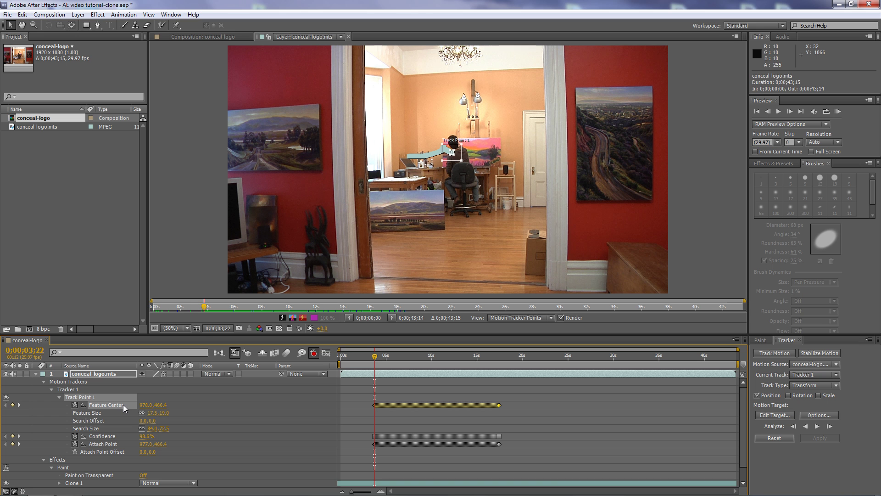
key(ctrl+c)
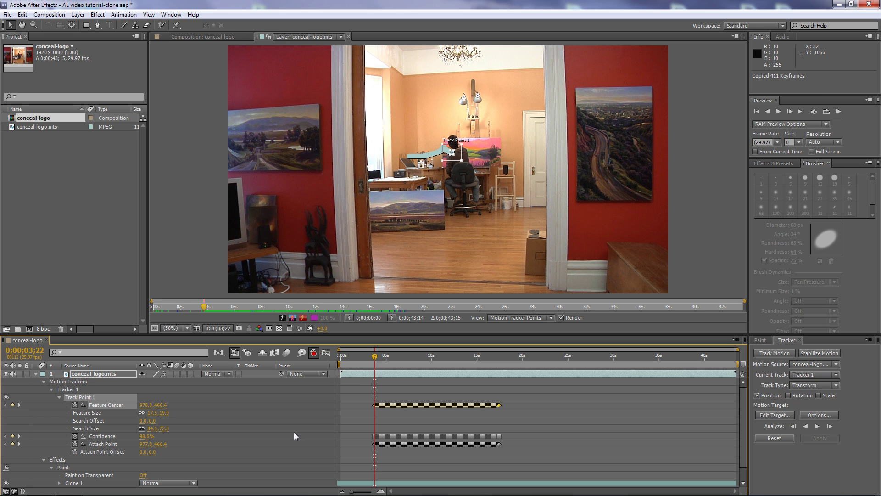
Expand Clone 1's transform properties and paste the tracking keyframes into its Position
drag(742, 425, 742, 446)
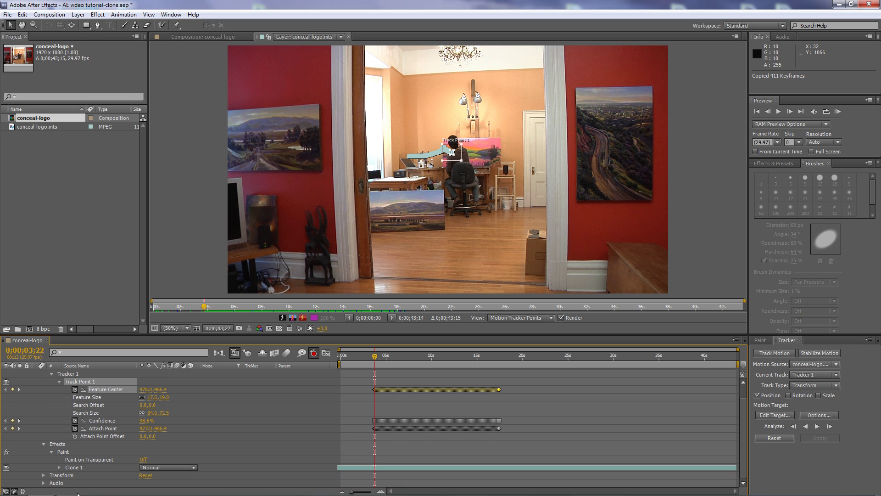
click(58, 467)
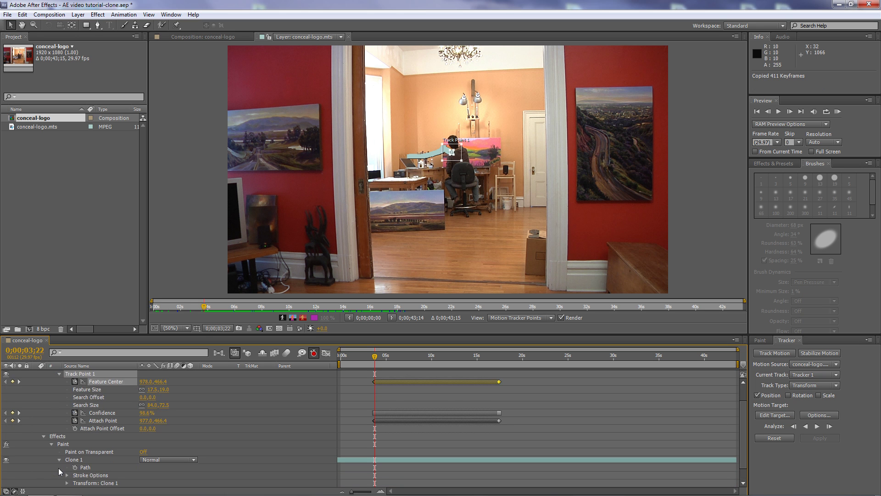
scroll(151, 457, down, 1)
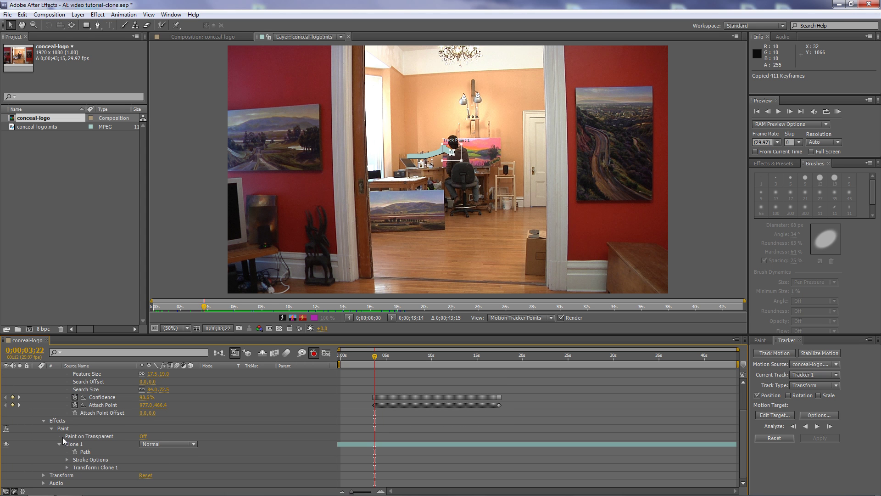
click(66, 467)
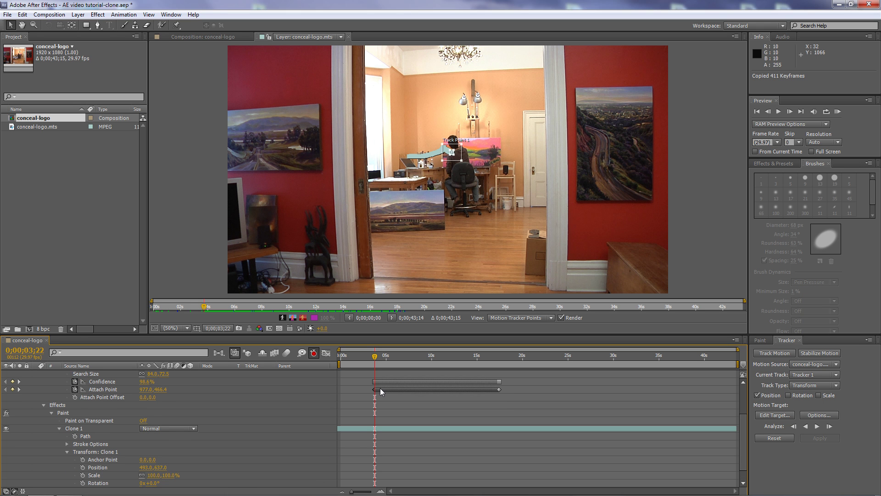
click(98, 467)
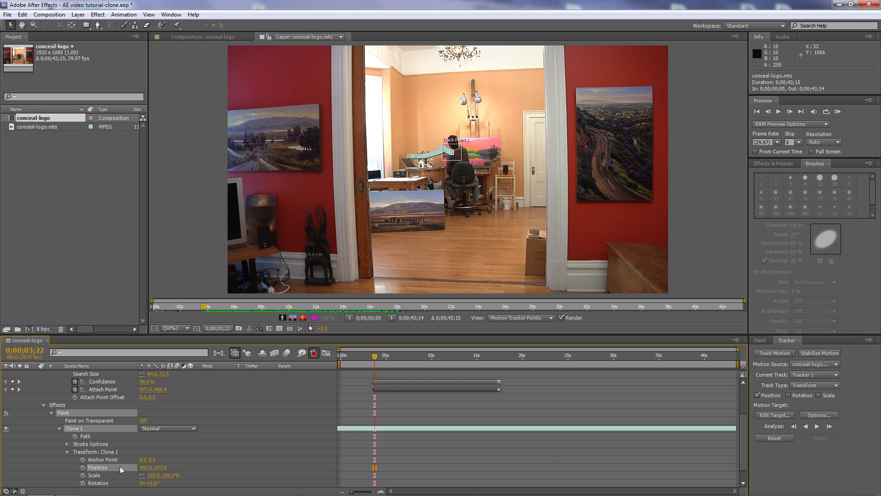
key(ctrl+v)
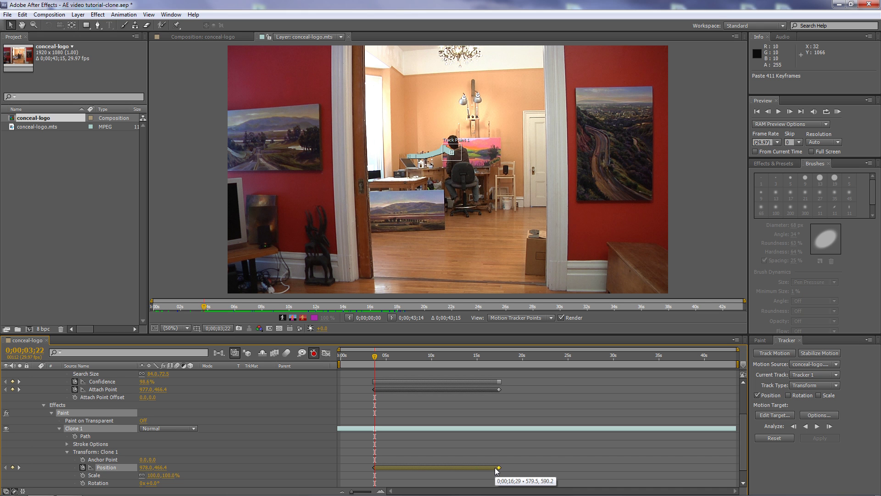
Switch to the conceal-logo composition view and play it to check how the clone stroke follows the shirt
click(205, 38)
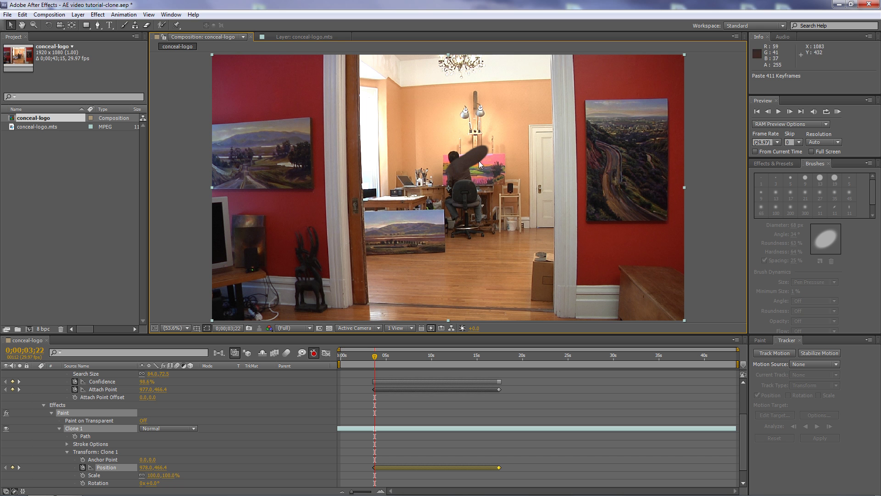
key(space)
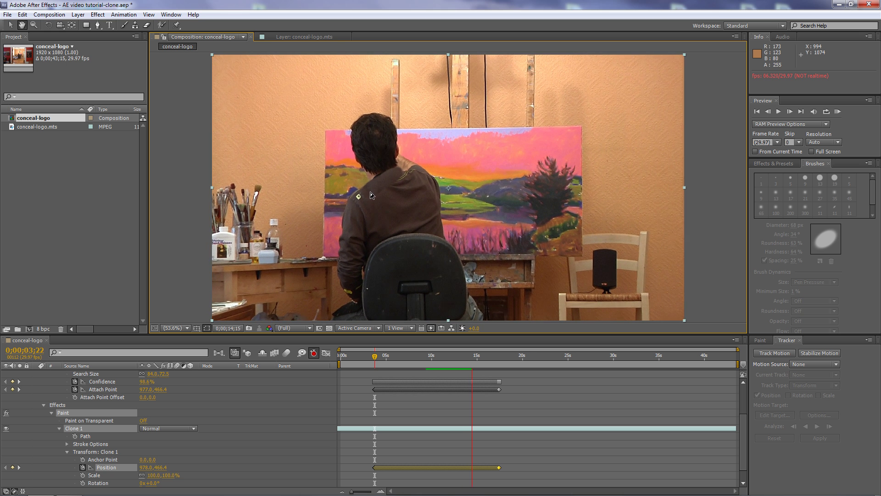
At 0;00;03;19, start keyframing Clone 1's Scale at 34% and its Anchor Point at 12.0, 0.0 to fit the distant shirt
key(space)
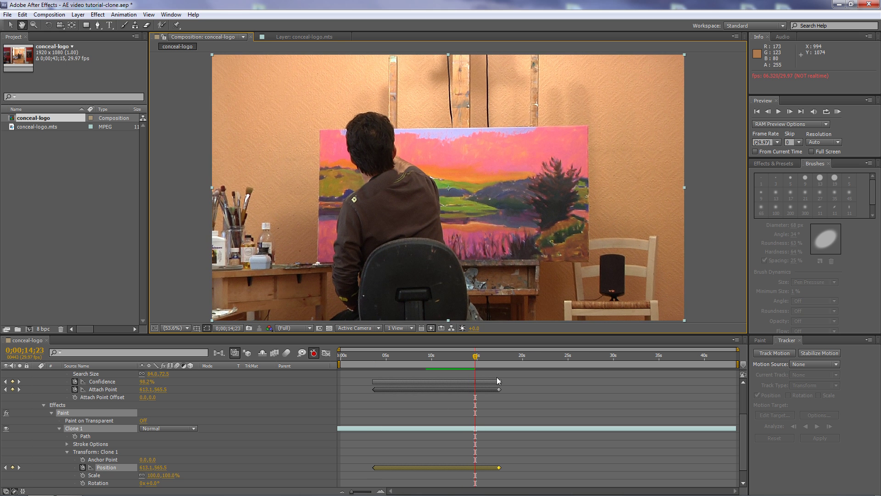
drag(477, 360, 375, 386)
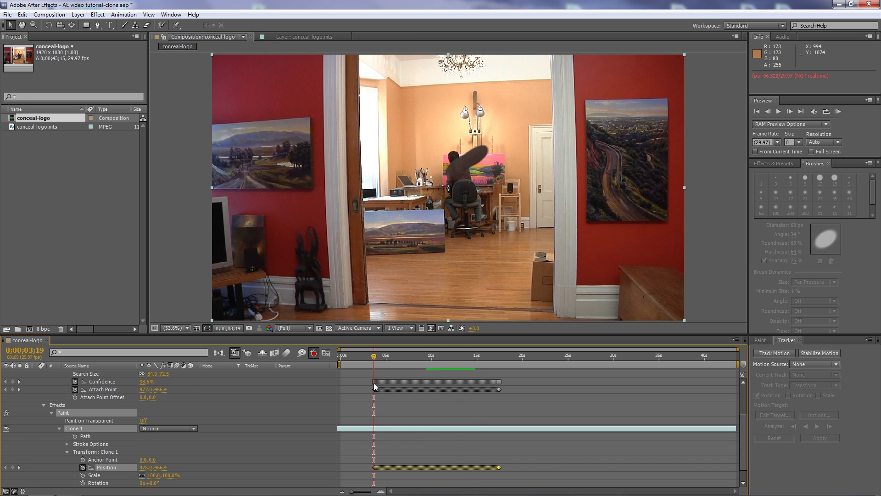
mouse_move(376, 391)
scroll(744, 456, down, 1)
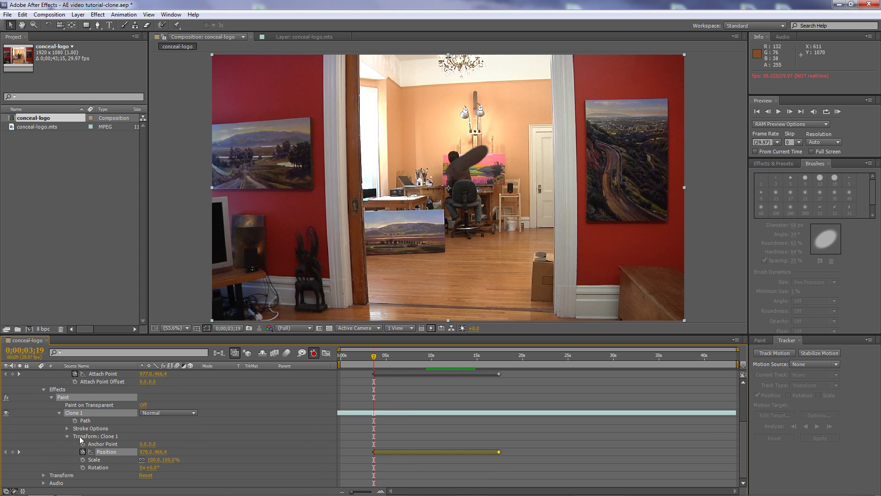
click(82, 459)
drag(156, 461, 122, 460)
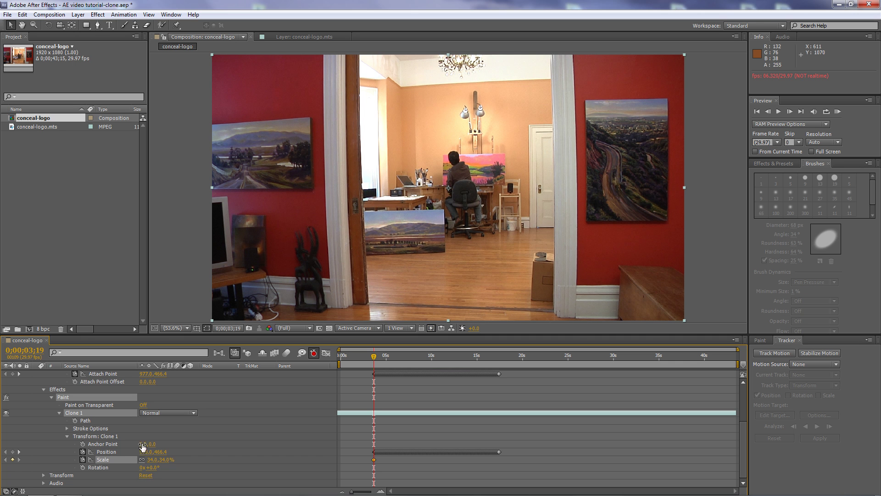
drag(140, 443, 152, 444)
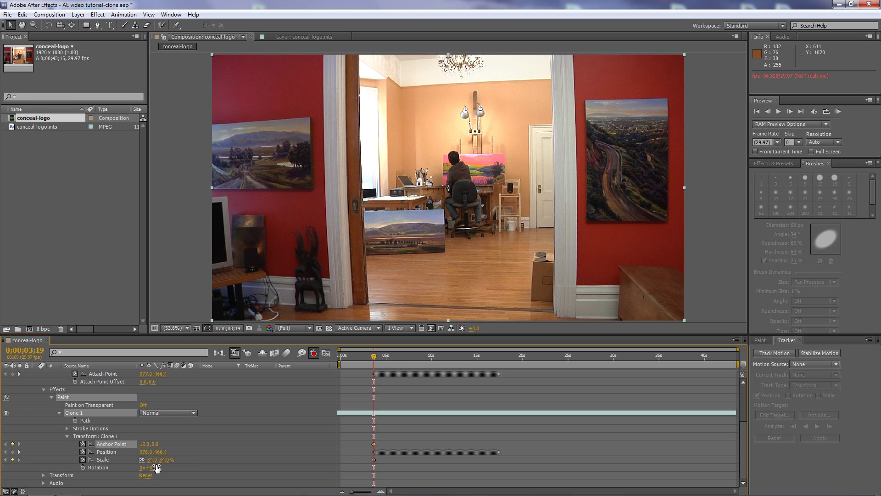
At 0;00;16;20, keyframe Clone 1's Scale at 84% and its Anchor Point at 60.0, -41.0 to cover the logo
drag(374, 364, 494, 373)
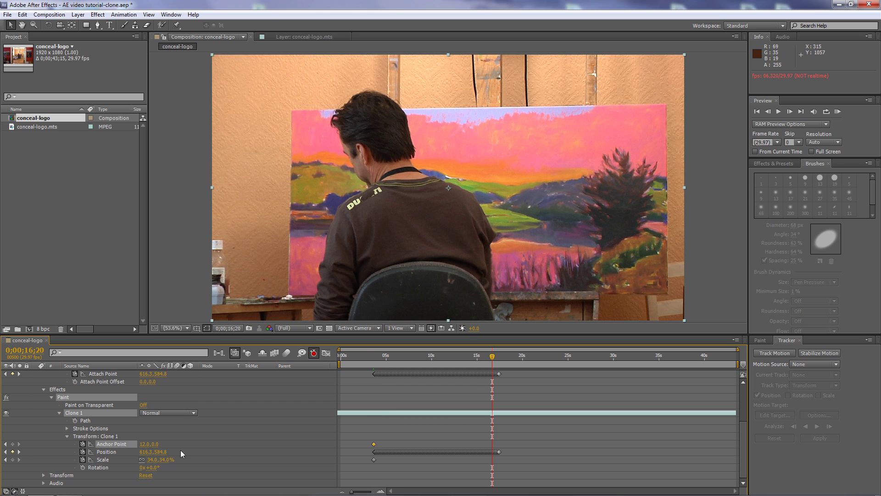
mouse_move(152, 459)
mouse_down()
mouse_move(177, 461)
mouse_move(160, 446)
mouse_move(134, 448)
mouse_up()
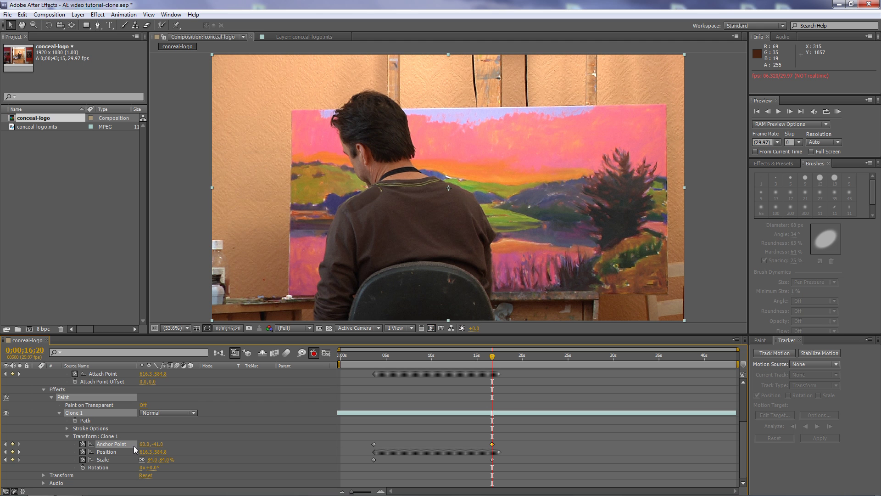